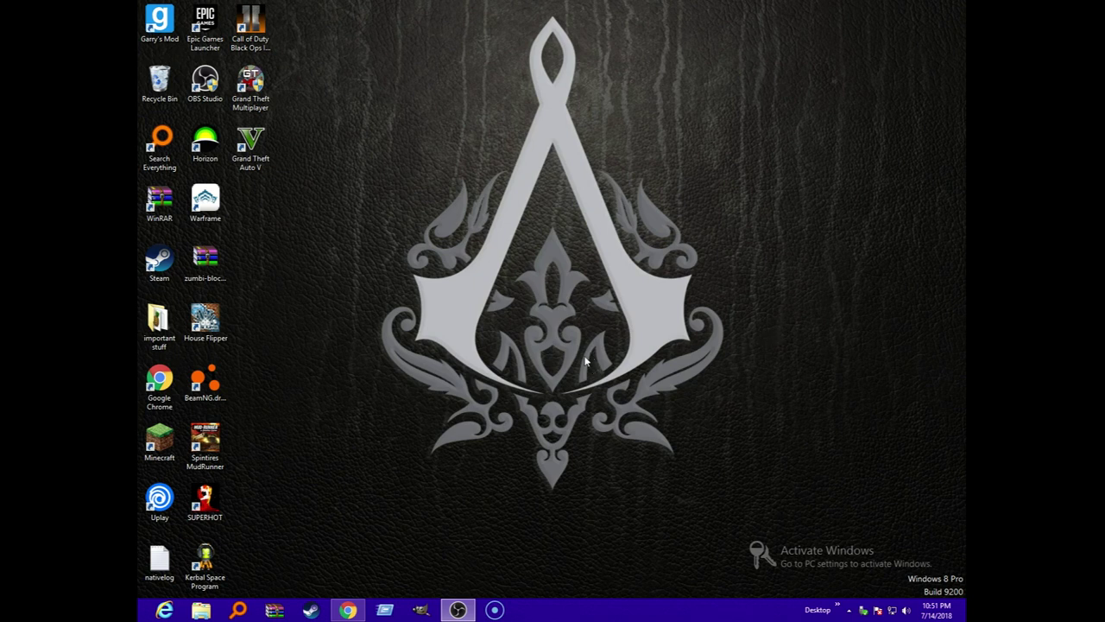
- Download the Paquete GSC + MODMENU - R3YK archive from MediaFire, dismiss the advertising pop-up, and switch to the GSC Studio download page
click(348, 610)
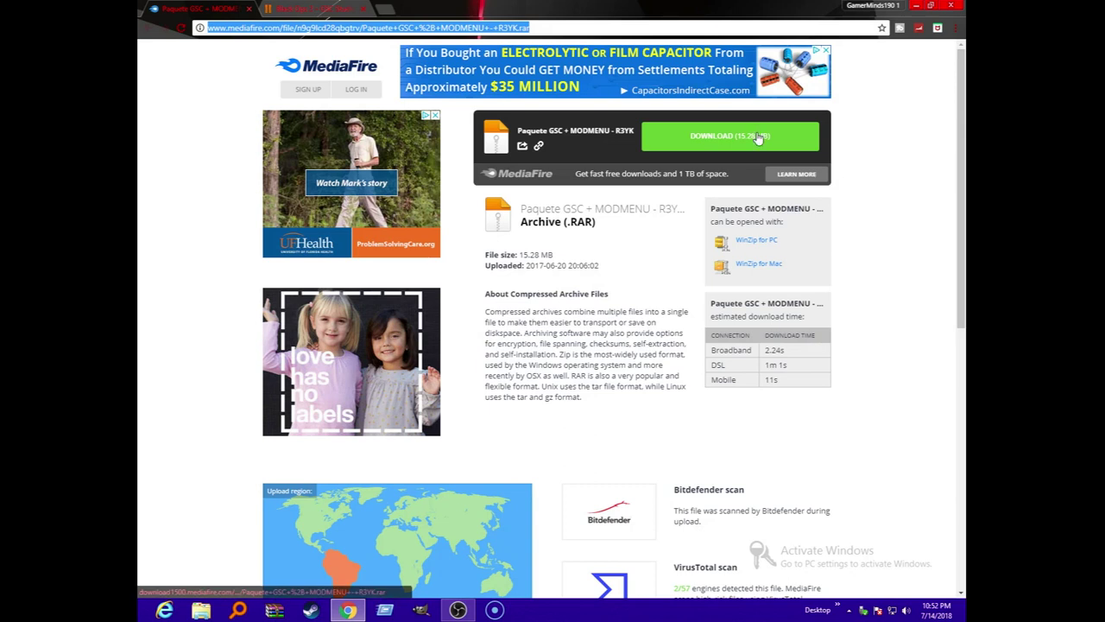
click(672, 134)
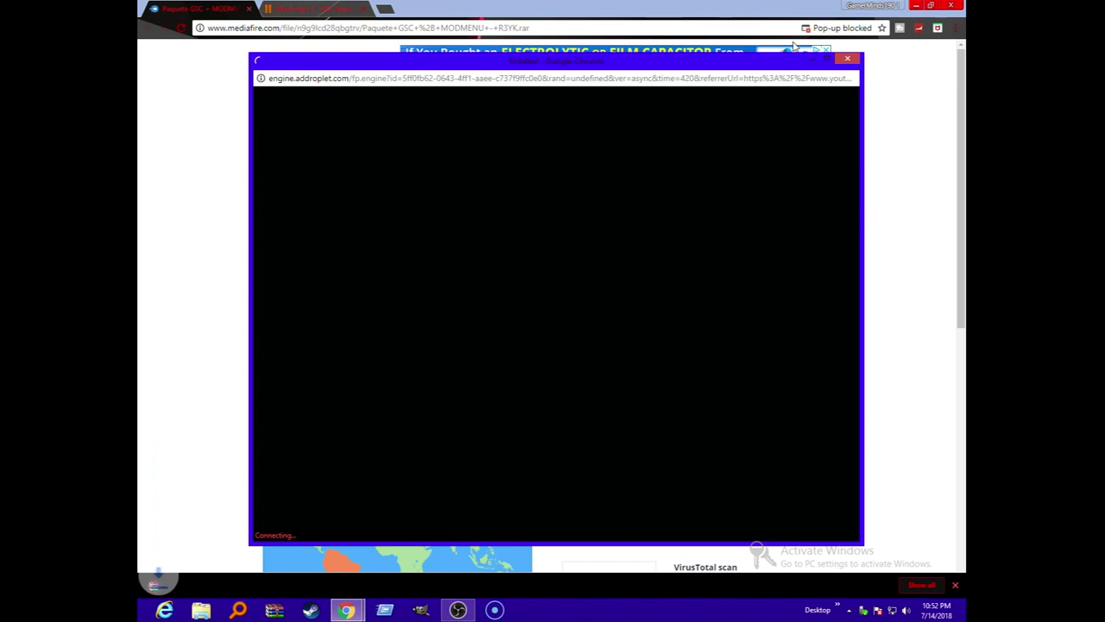
click(847, 59)
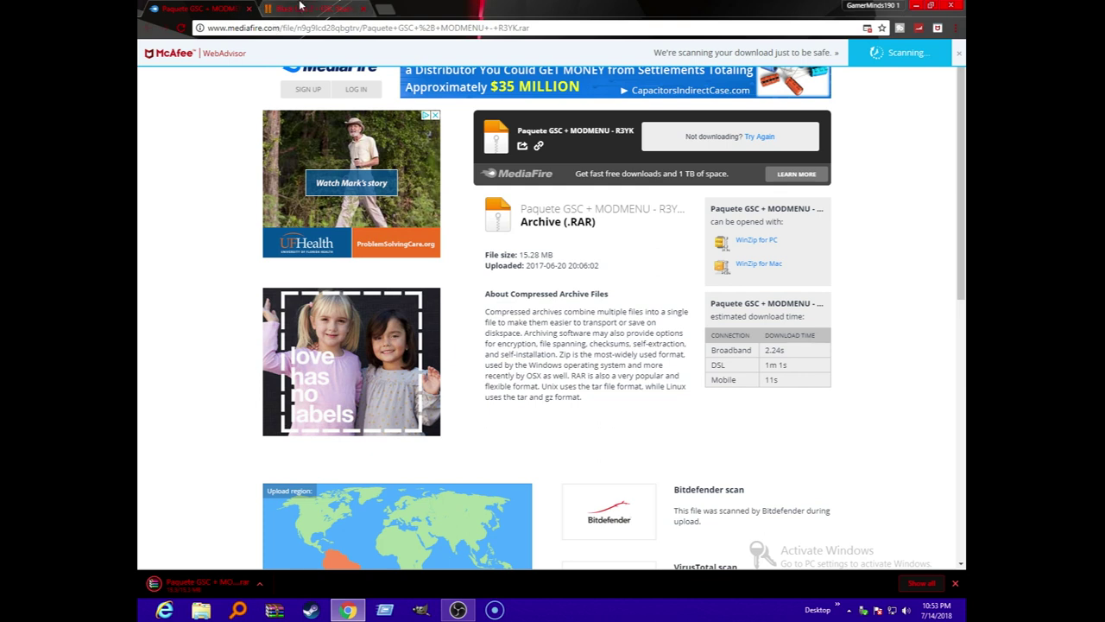
click(302, 8)
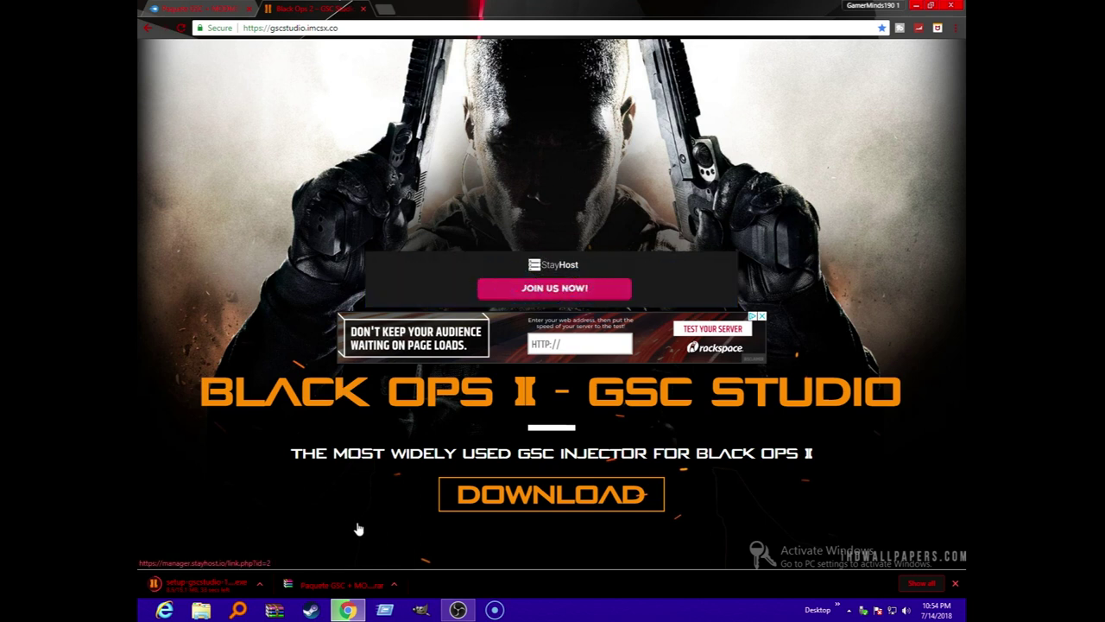
- Open the downloaded Paquete GSC + MODMENU - R3YK archive to examine its contents, and close it again
click(394, 584)
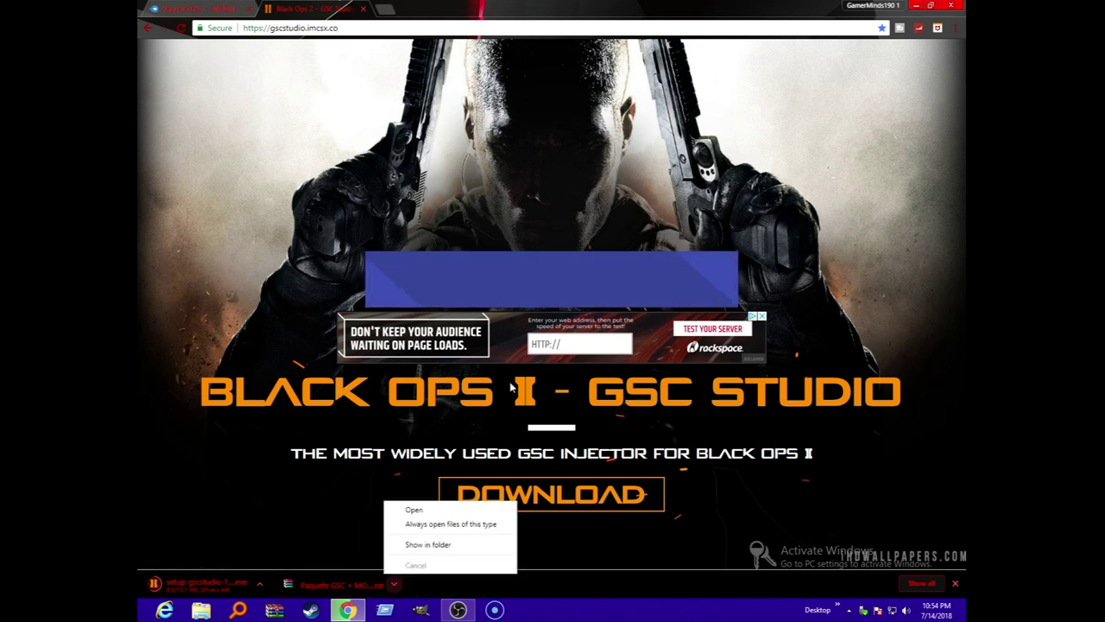
click(431, 511)
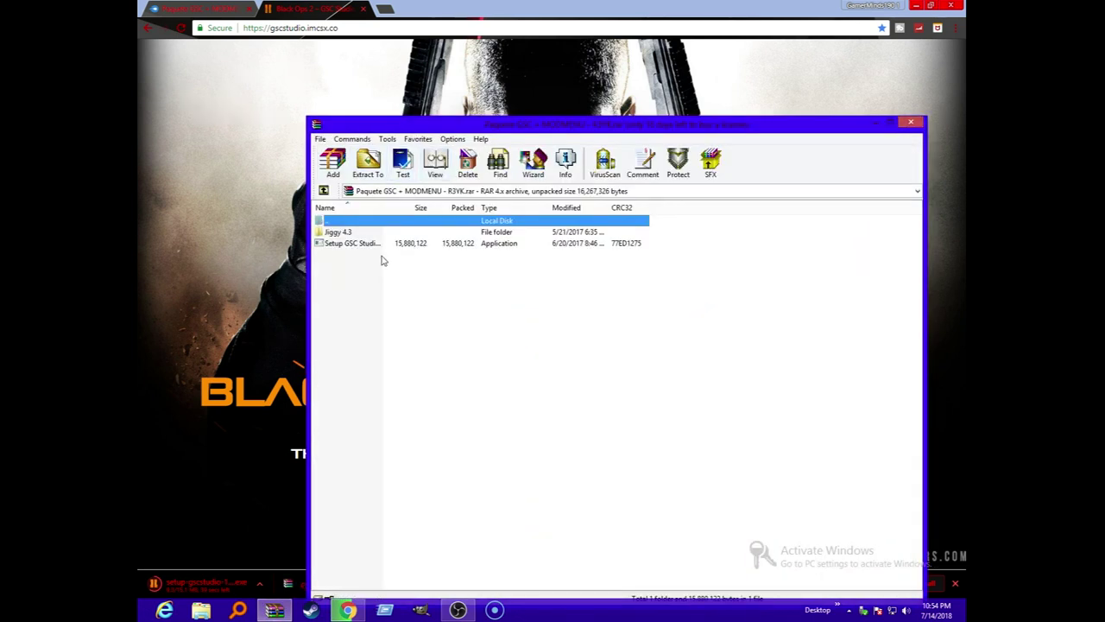
click(402, 245)
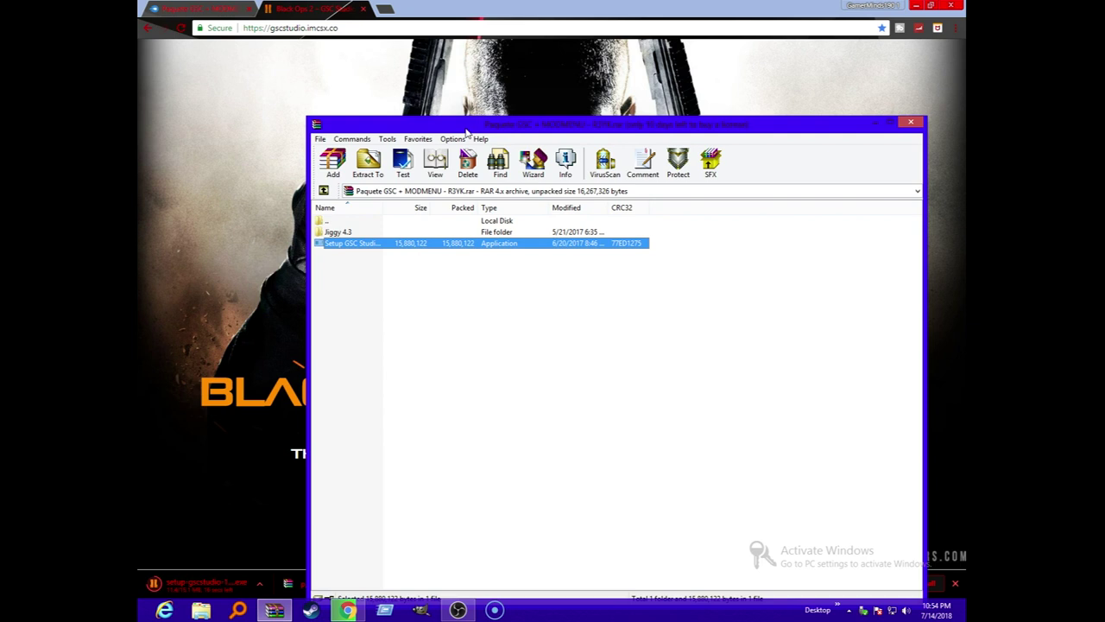
drag(470, 125, 471, 178)
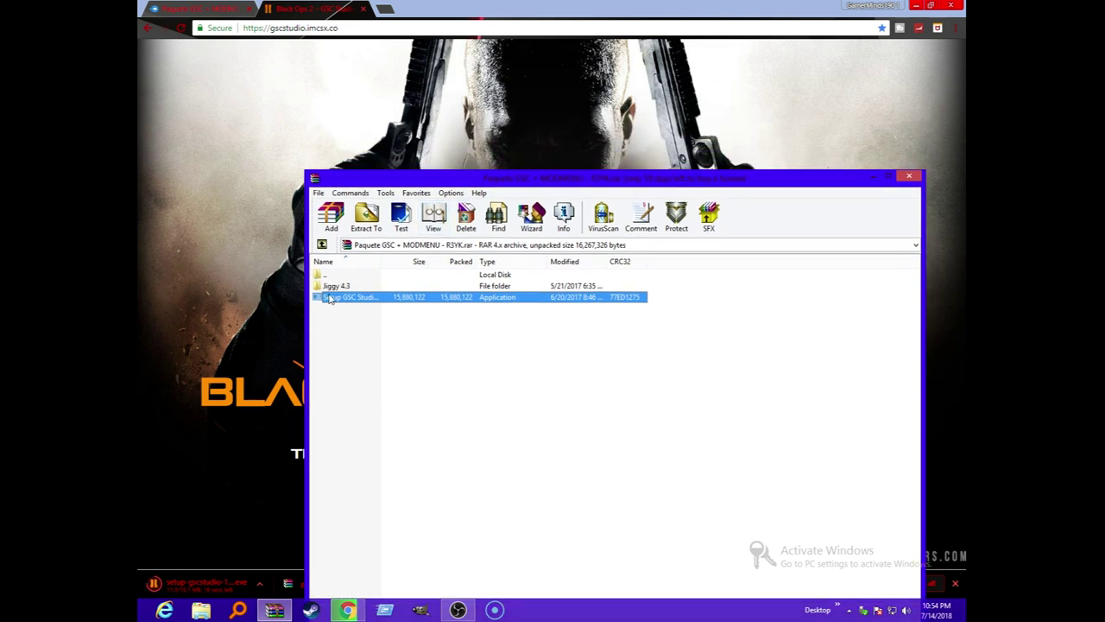
click(306, 7)
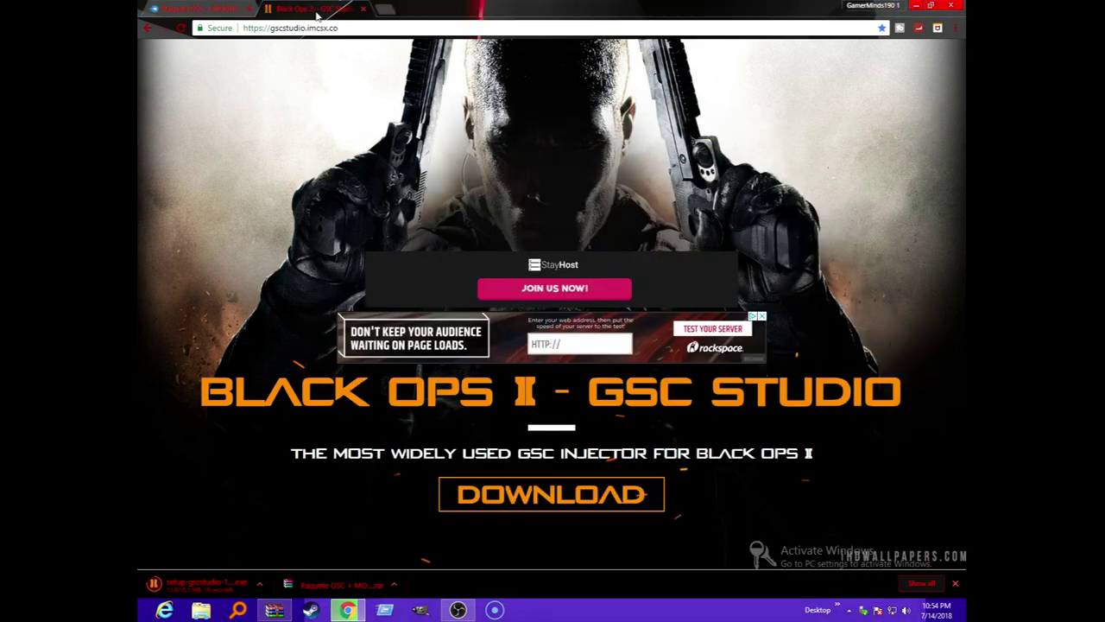
click(234, 9)
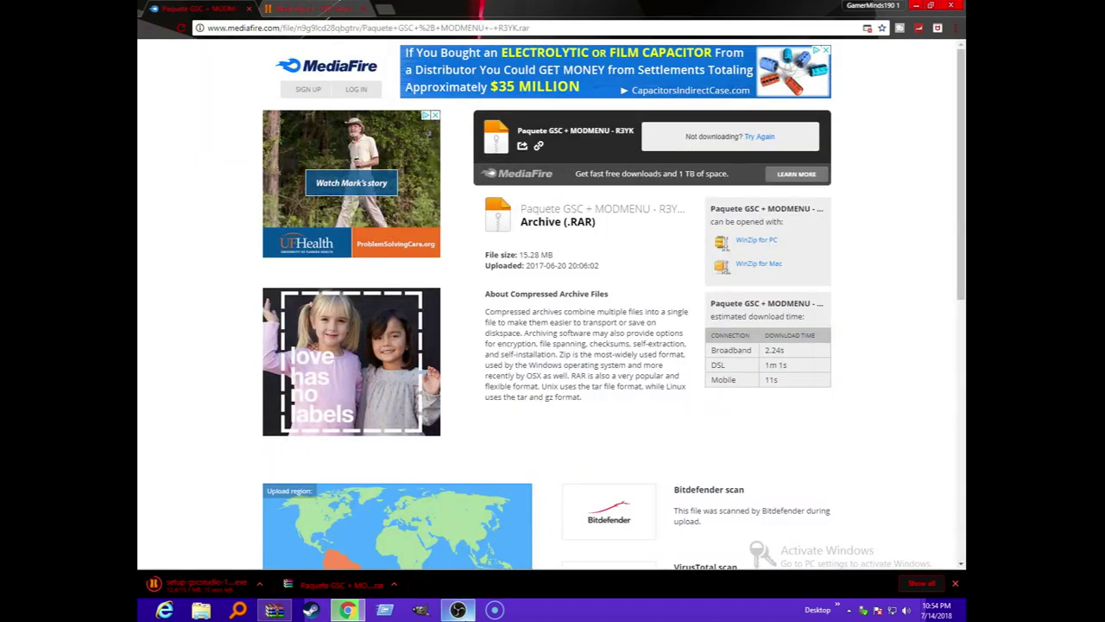
click(275, 610)
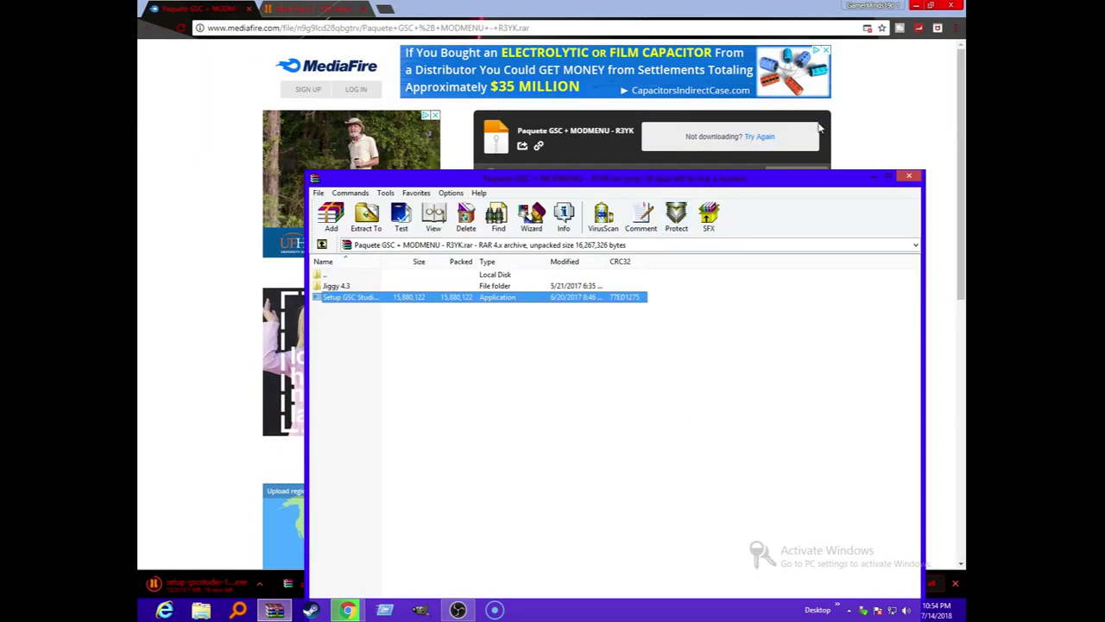
click(909, 177)
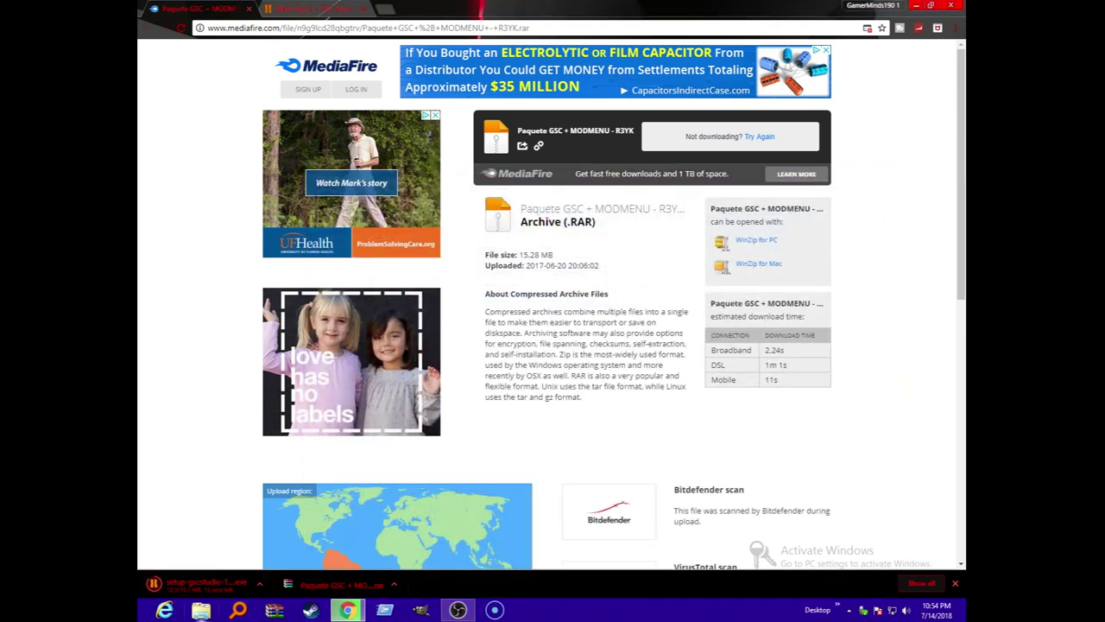
- Open the Downloads folder in File Explorer
click(200, 609)
click(311, 9)
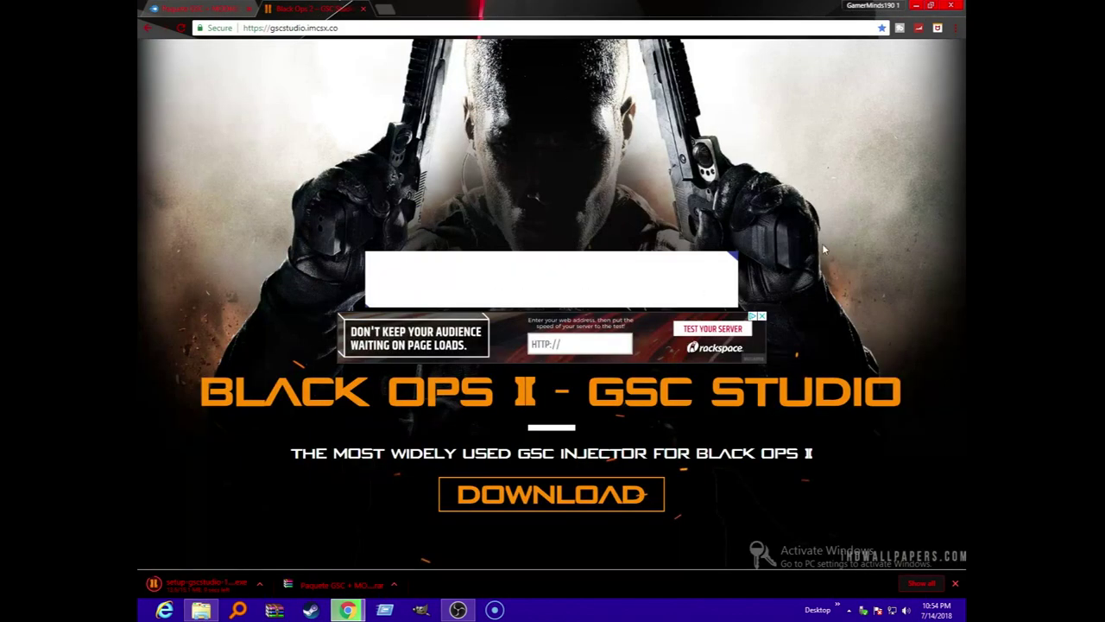
click(198, 9)
click(201, 610)
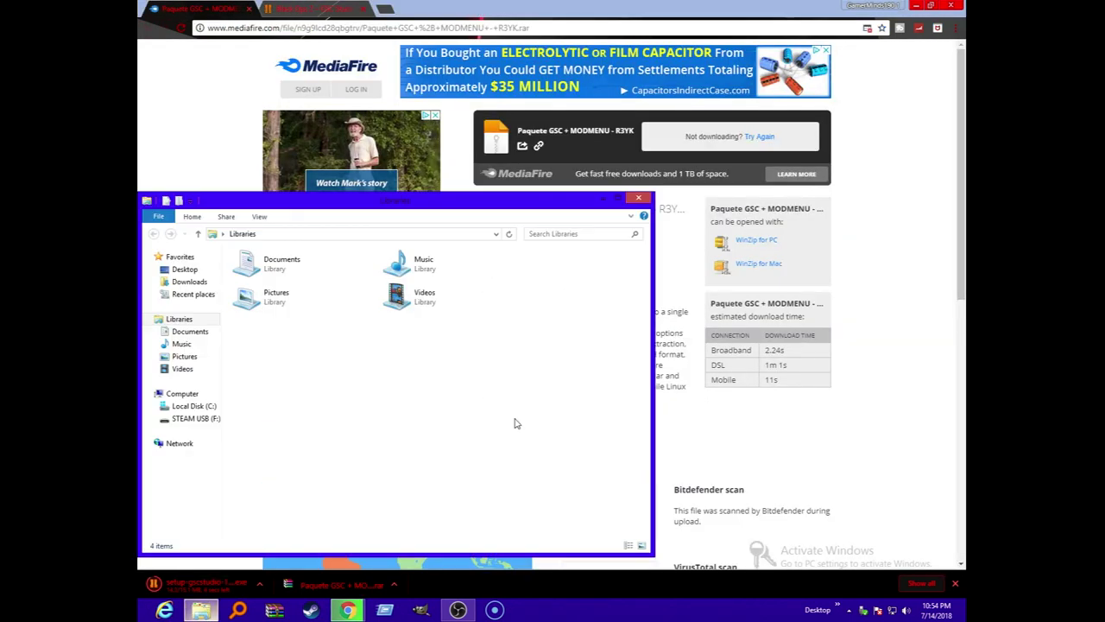
drag(335, 207, 563, 148)
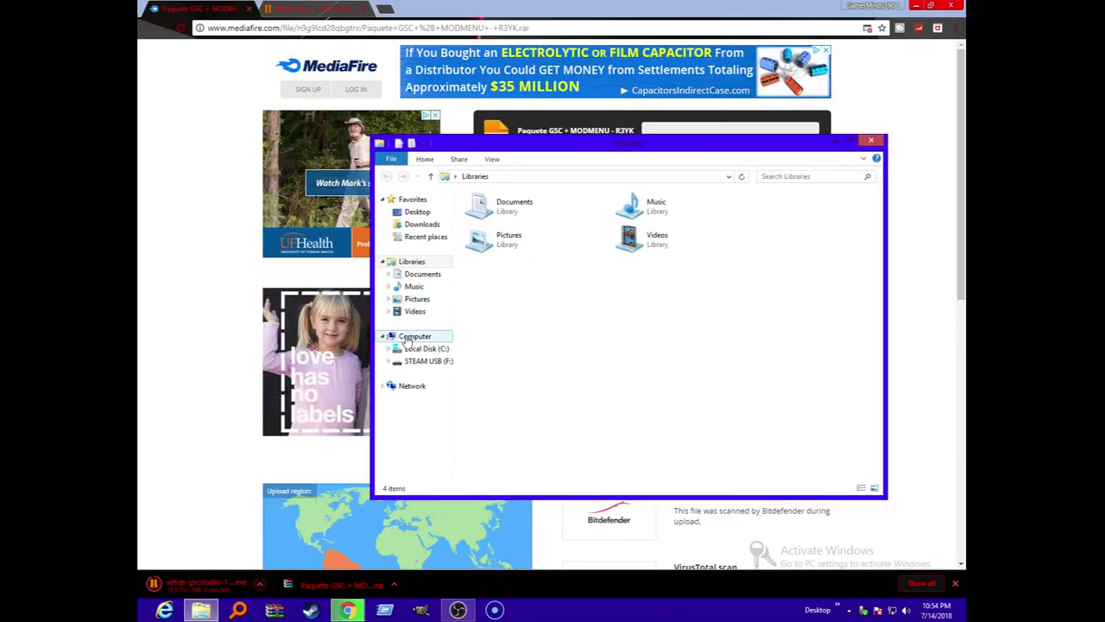
click(422, 225)
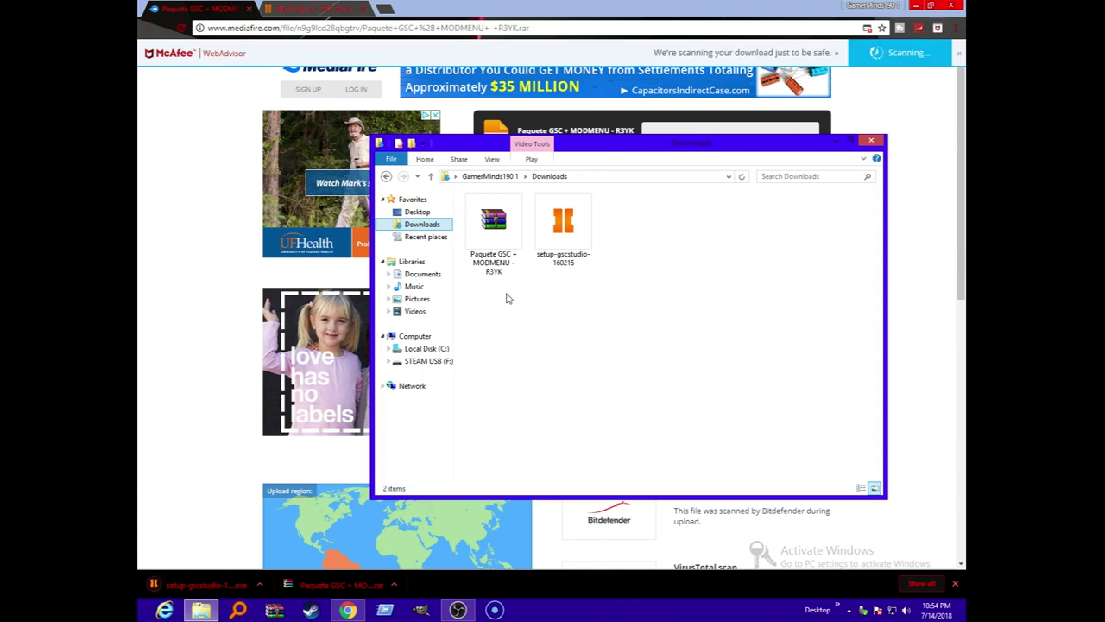
- Extract the Jiggy 4.3 folder from the Paquete GSC + MODMENU - R3YK archive into the Downloads folder
click(511, 250)
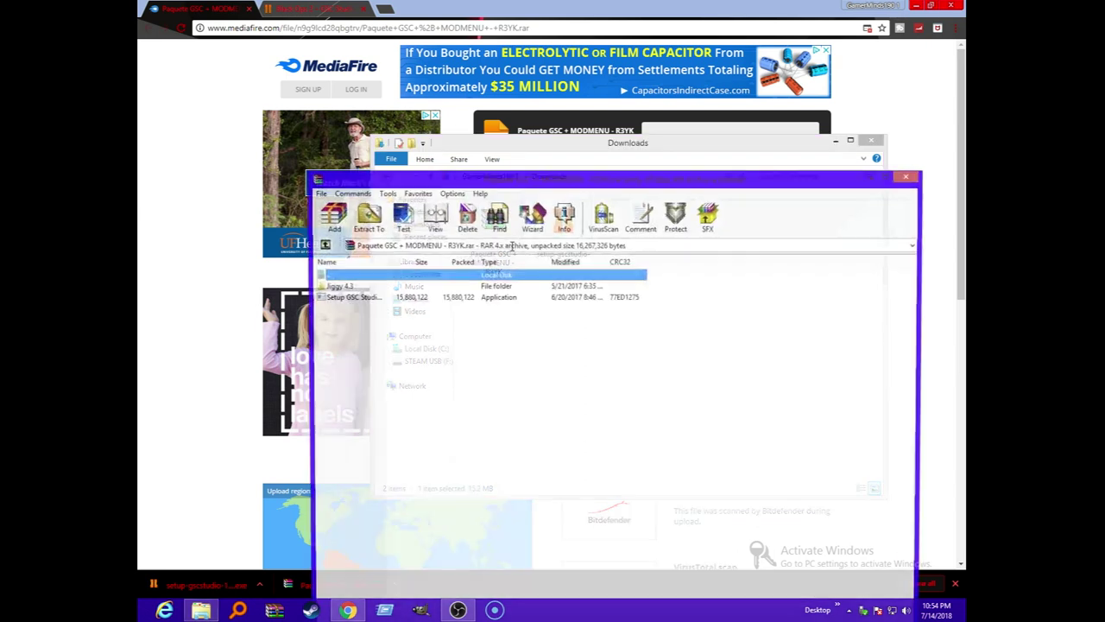
click(365, 287)
drag(367, 290, 462, 445)
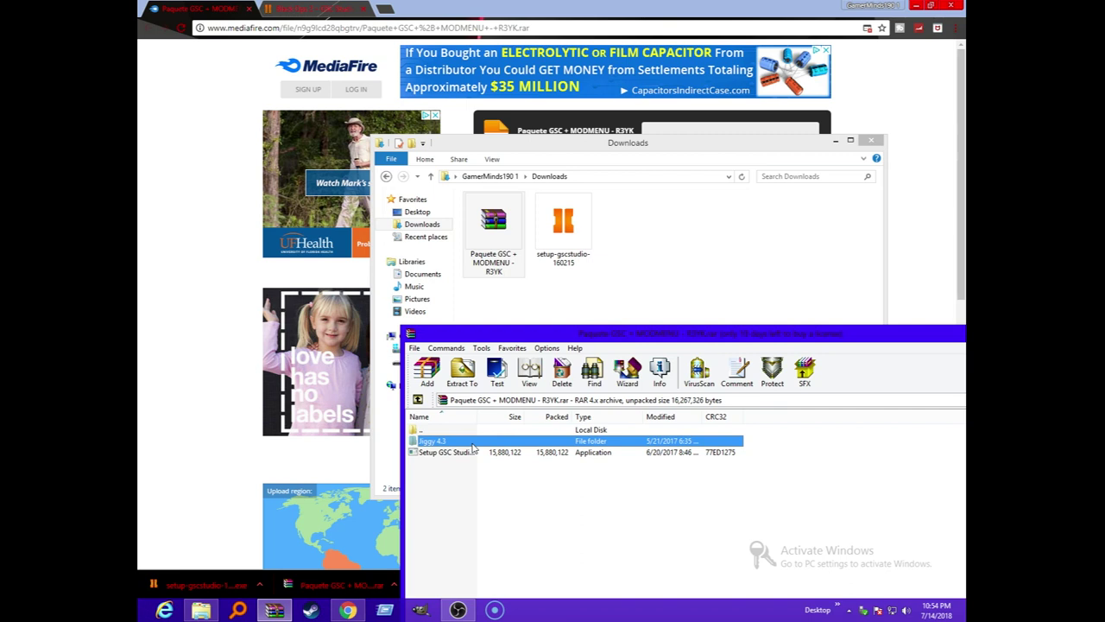
double_click(480, 440)
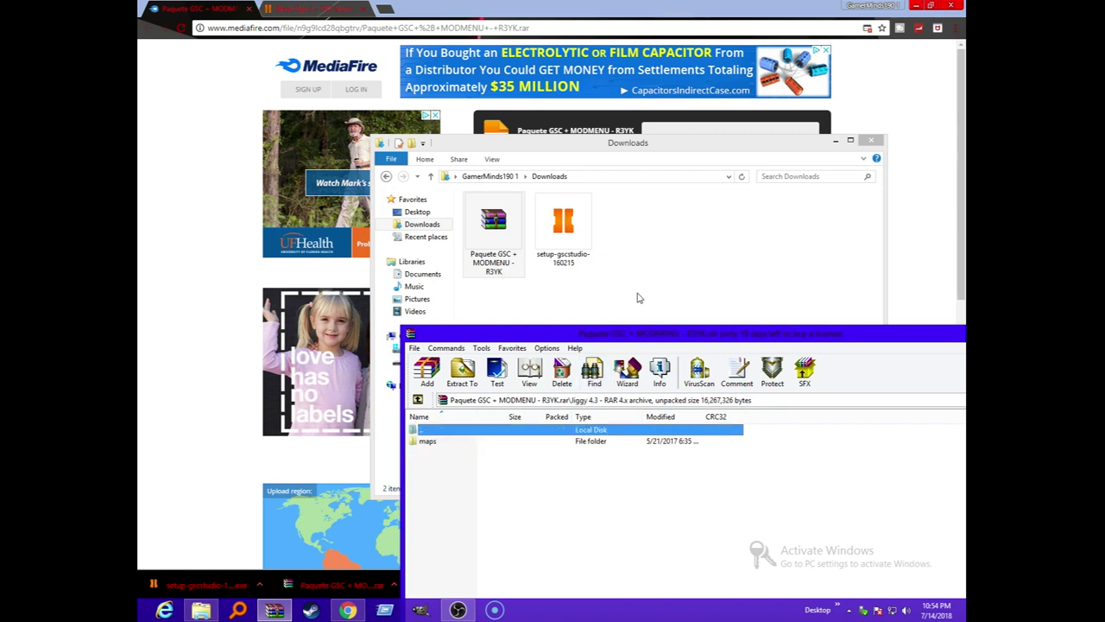
double_click(466, 429)
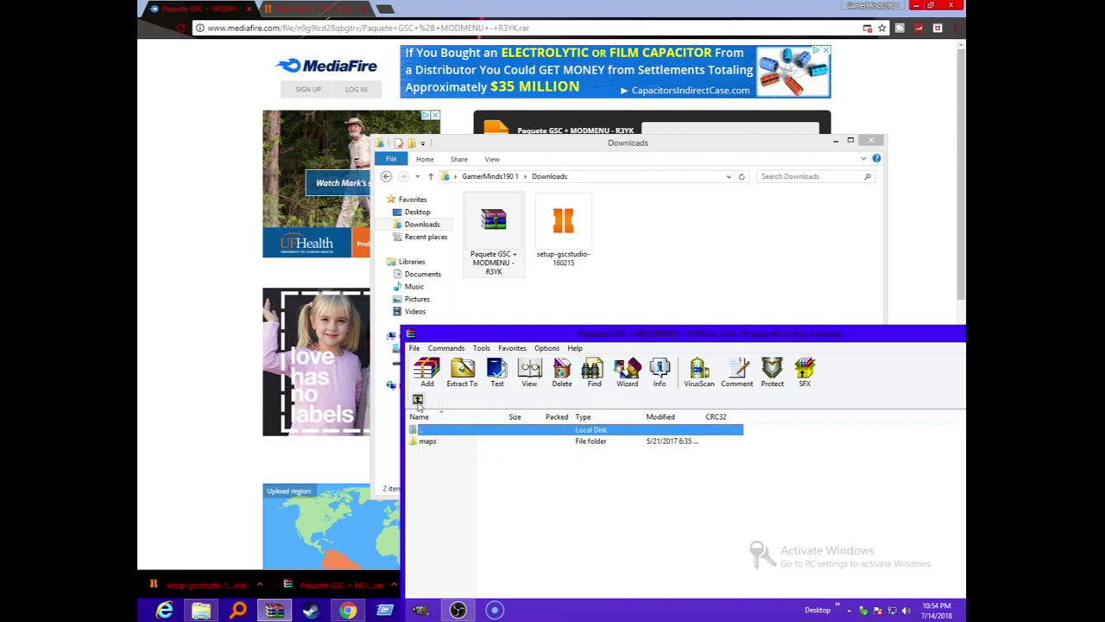
drag(447, 449, 661, 245)
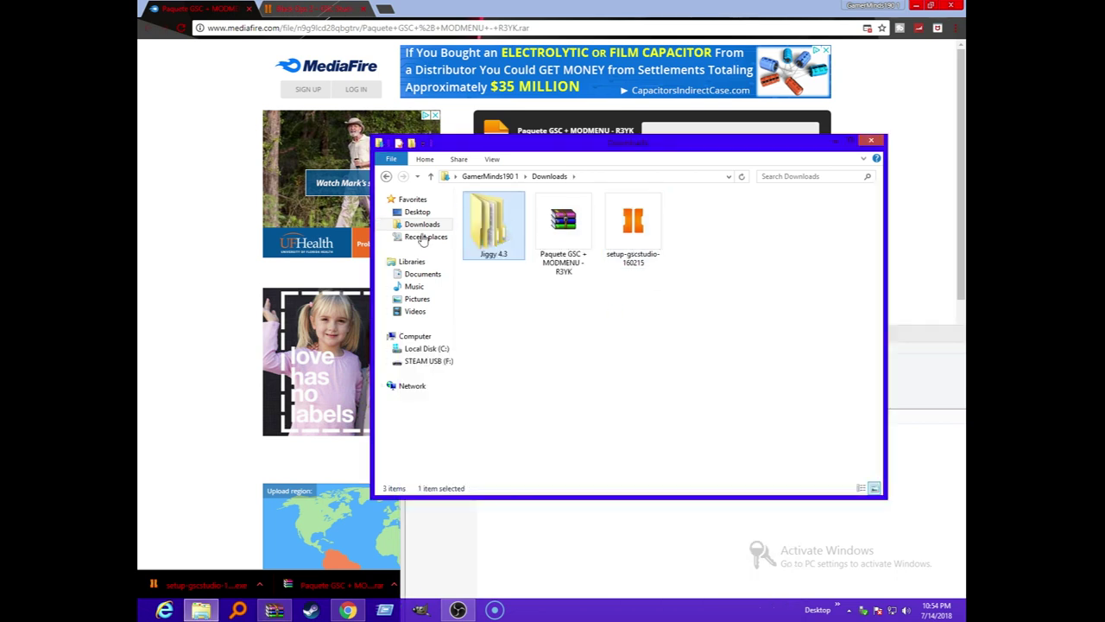
- Close the Downloads folder window and the archive window
drag(637, 146, 480, 201)
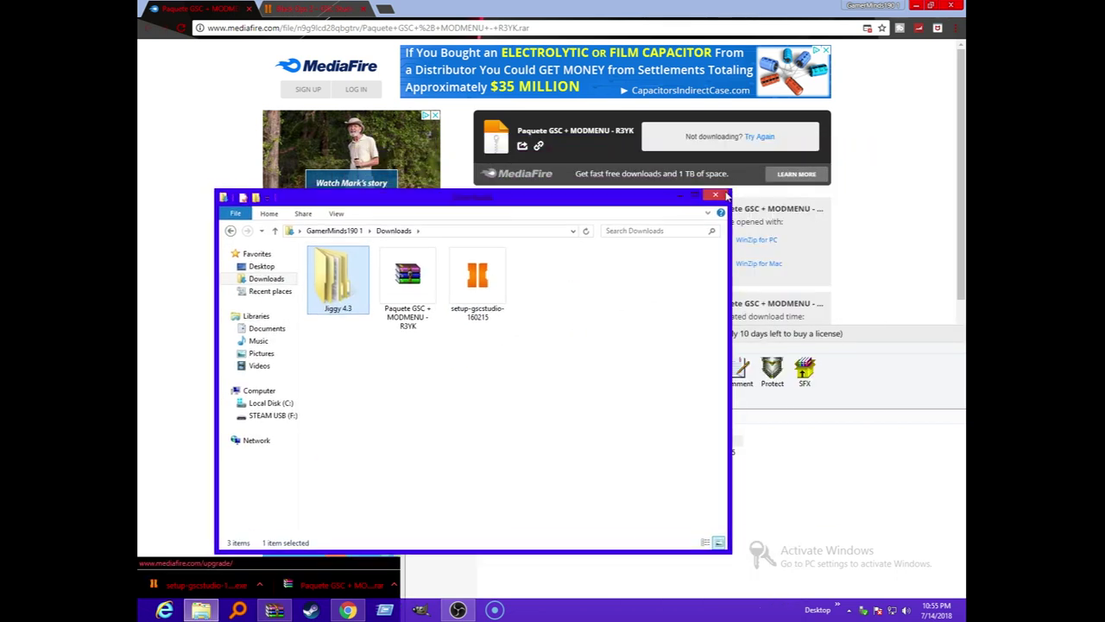
click(715, 195)
drag(836, 330, 536, 338)
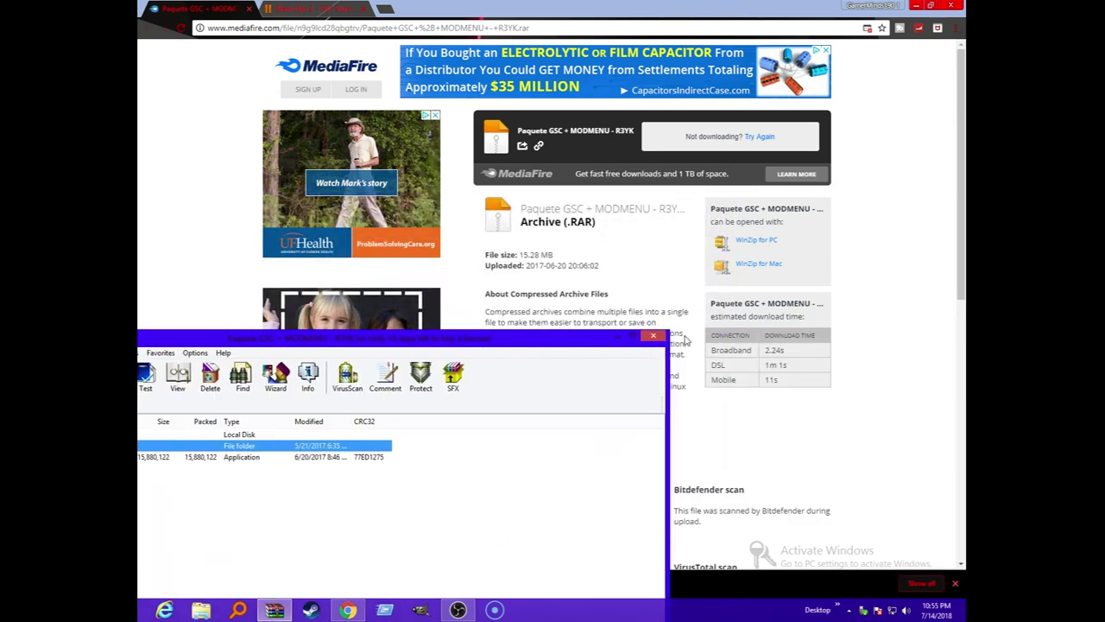
click(655, 339)
- Run the downloaded GSC Studio installer and confirm English as the setup language
click(260, 584)
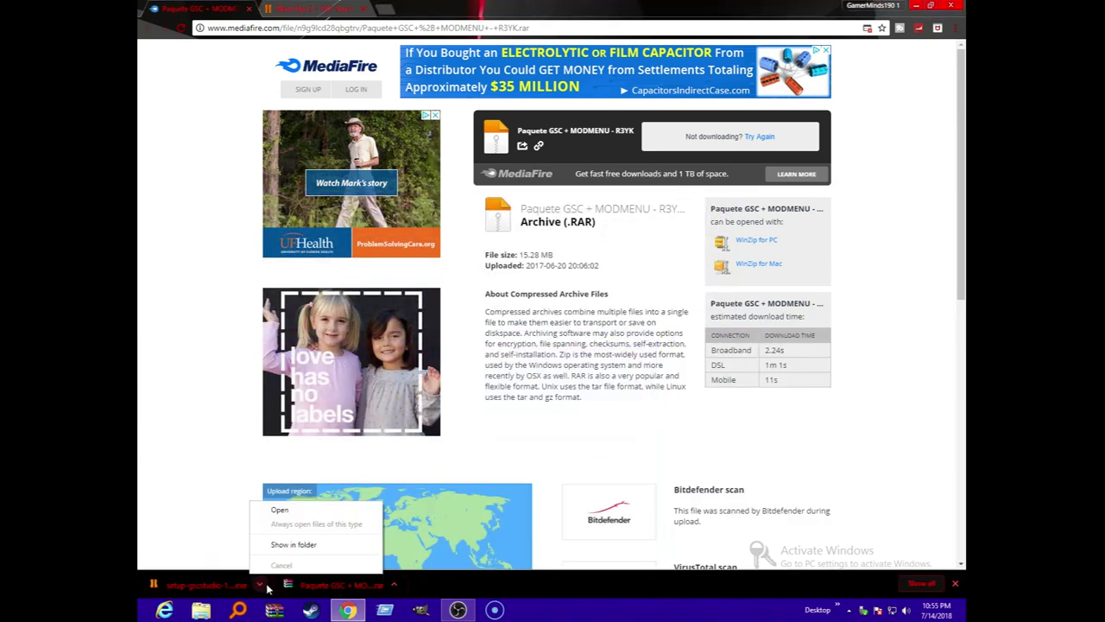
click(280, 511)
click(955, 583)
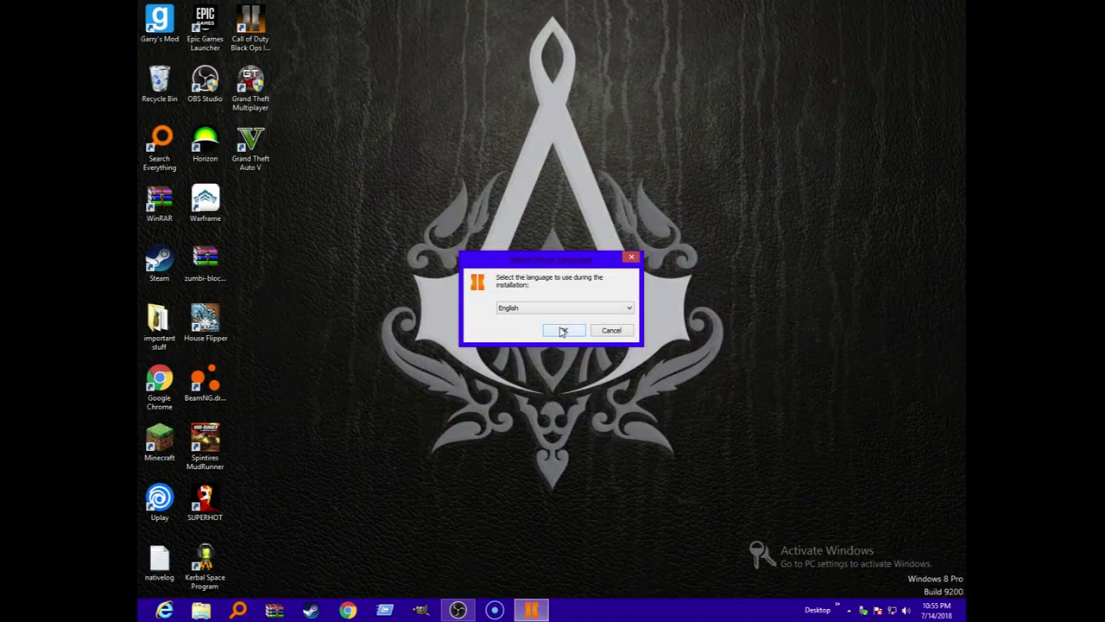
click(574, 308)
click(577, 318)
click(564, 331)
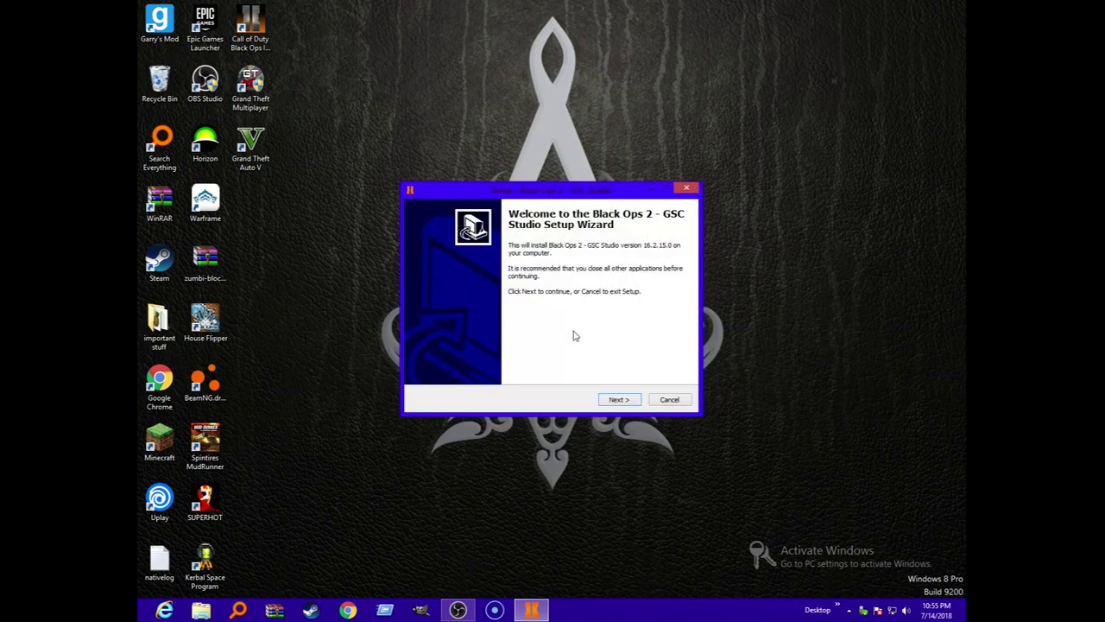
- Install Black Ops 2 - GSC Studio with the default Start Menu folder and launch it on finishing
click(617, 400)
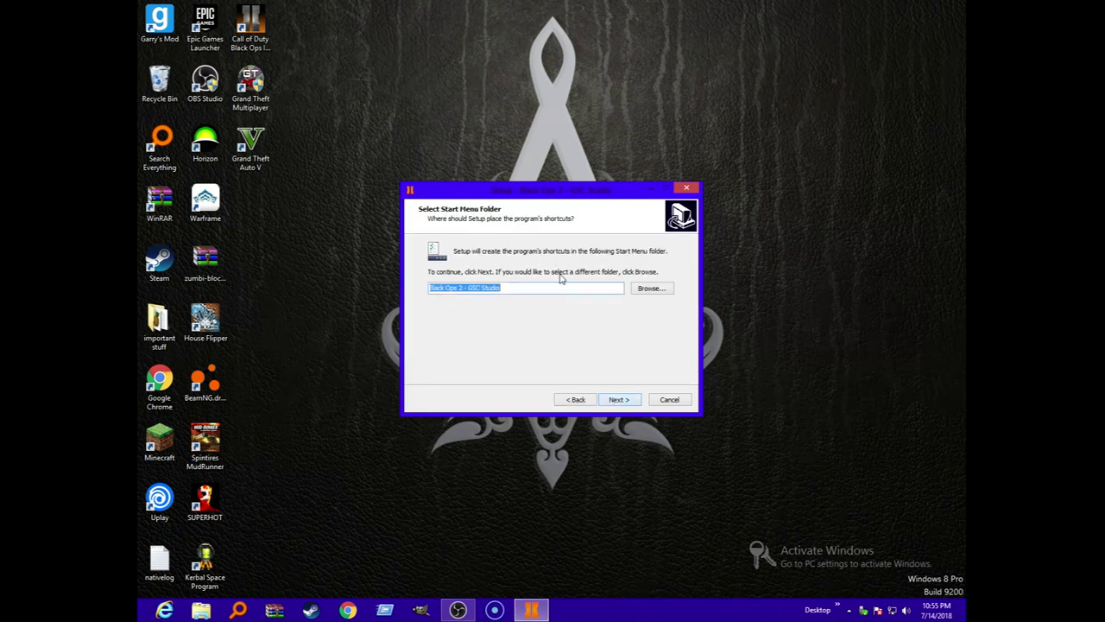
click(620, 400)
click(621, 400)
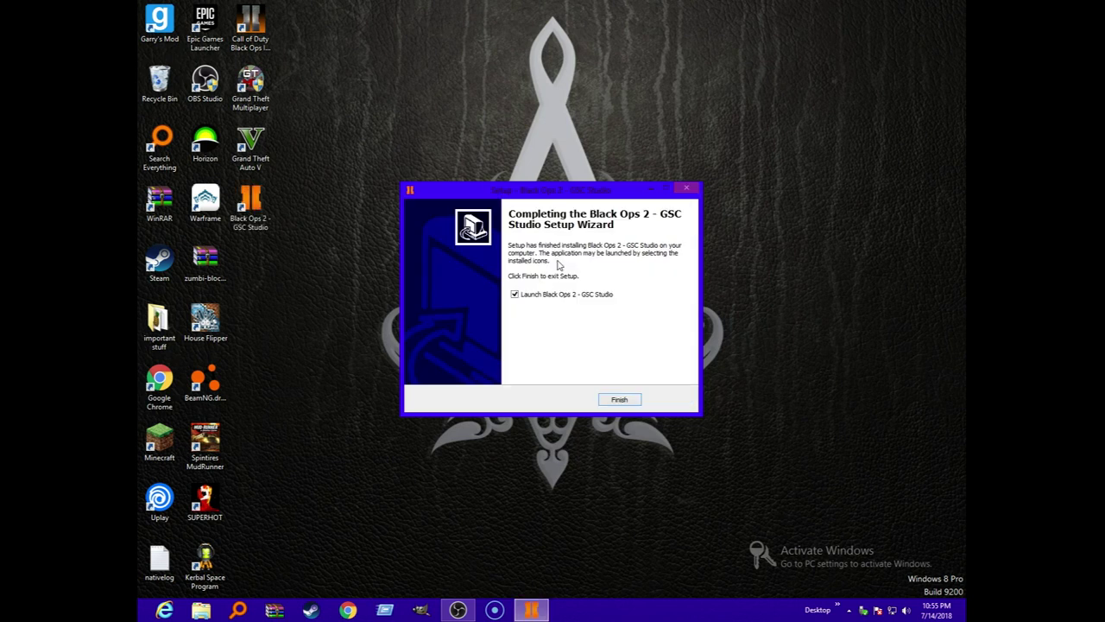
click(619, 401)
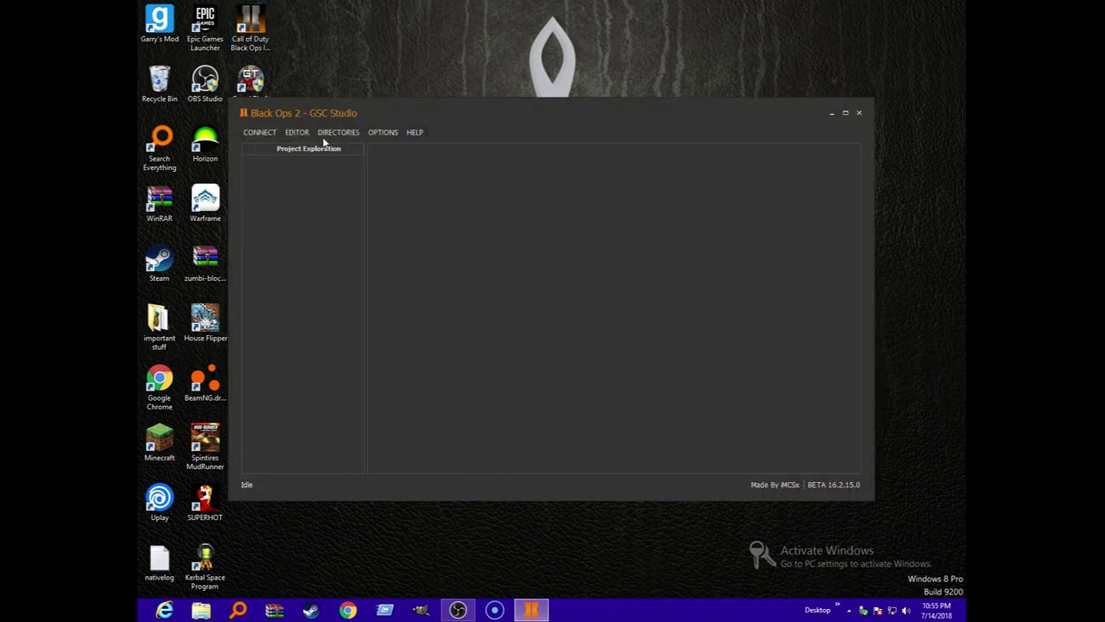
- Launch Call of Duty: Black Ops II multiplayer and start a custom Team Deathmatch on Nuketown 2025
click(833, 114)
double_click(242, 31)
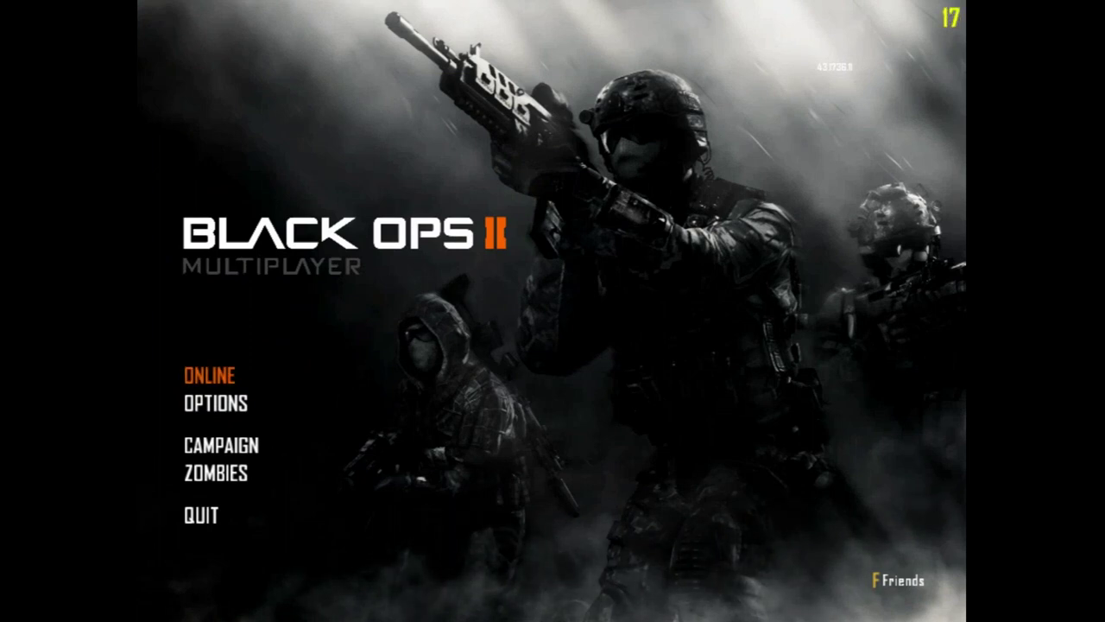
click(235, 371)
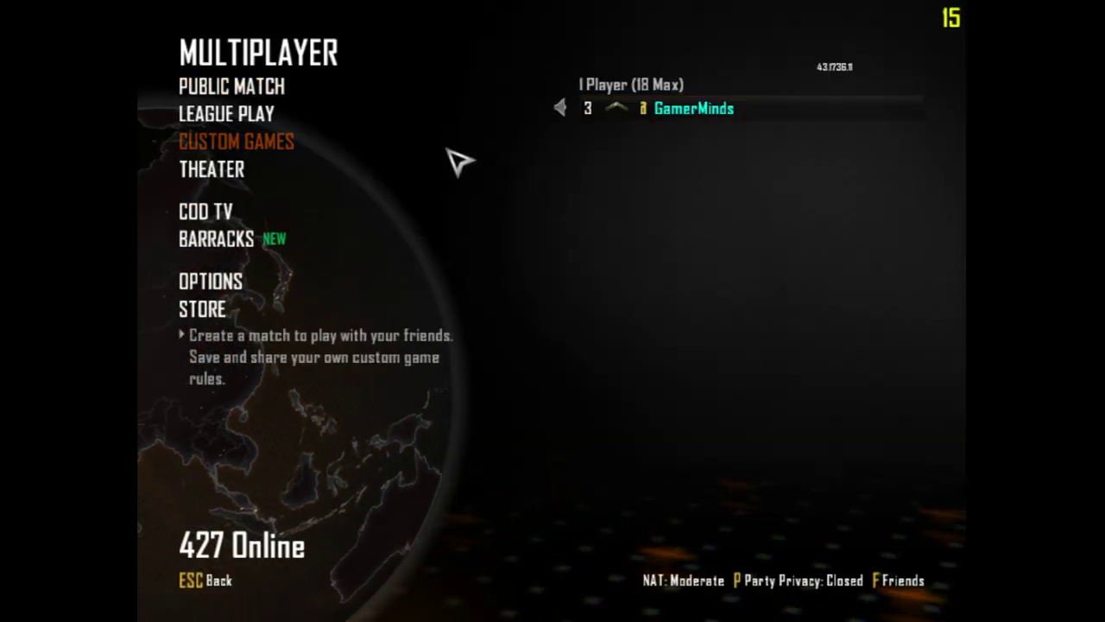
key(Up)
key(Up)
key(Return)
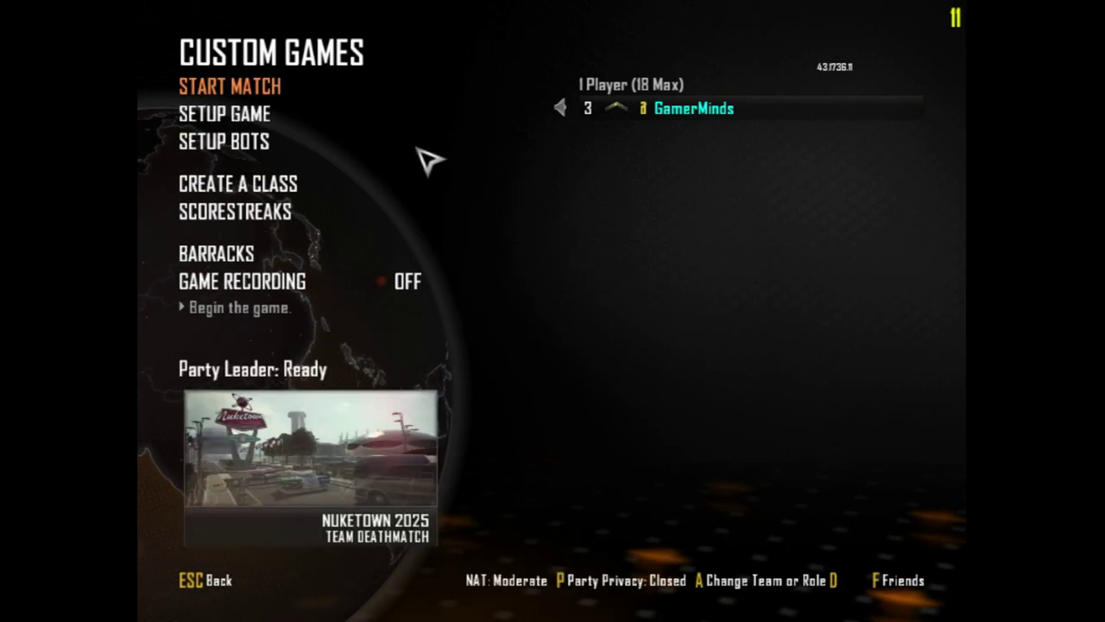
click(264, 92)
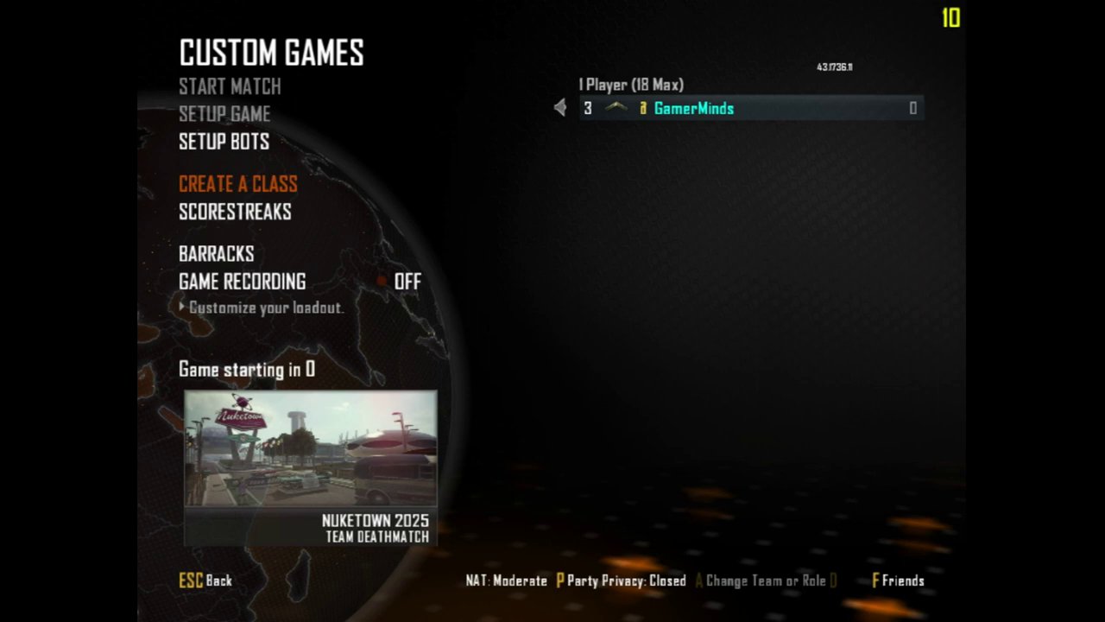
- Dismiss the Steam launch window and start the Nuketown 2025 Team Deathmatch custom game again from the multiplayer menu
key(super+d)
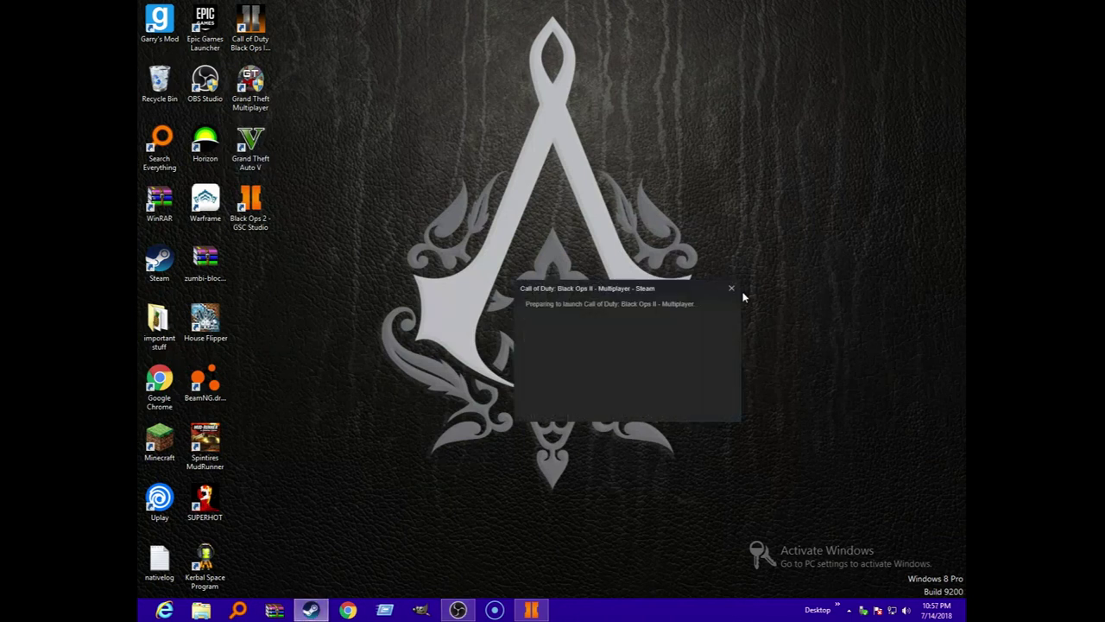
click(732, 290)
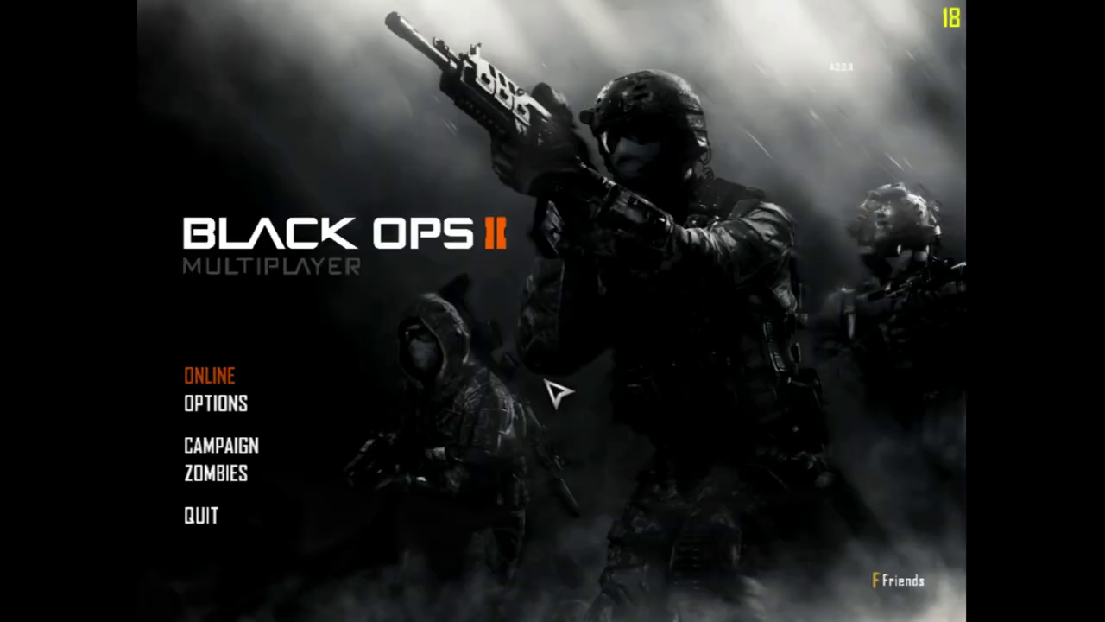
click(208, 386)
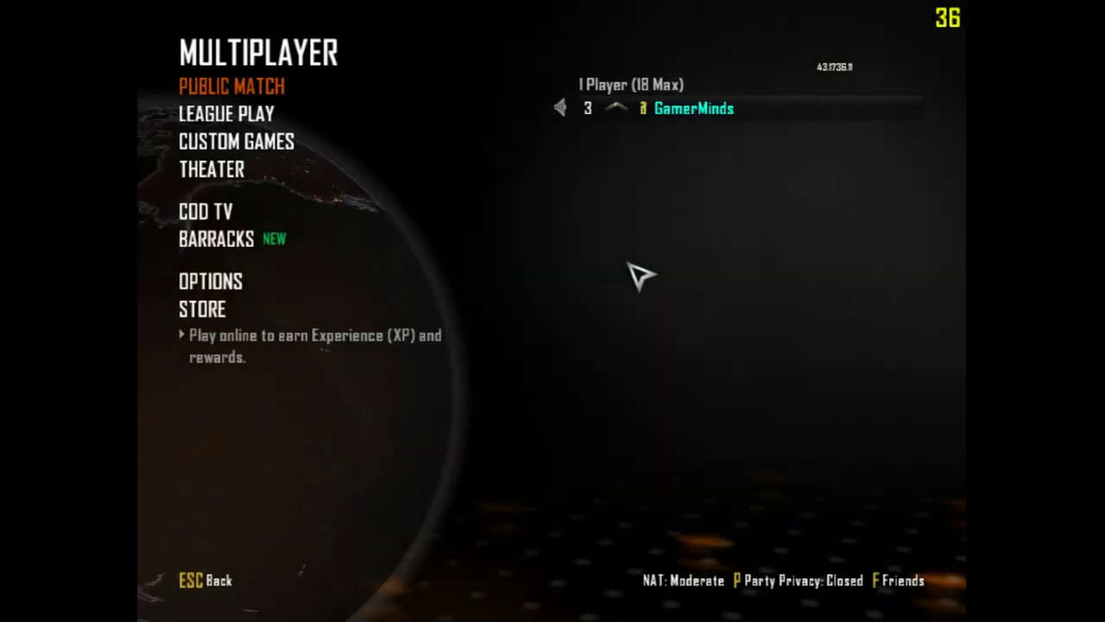
click(285, 148)
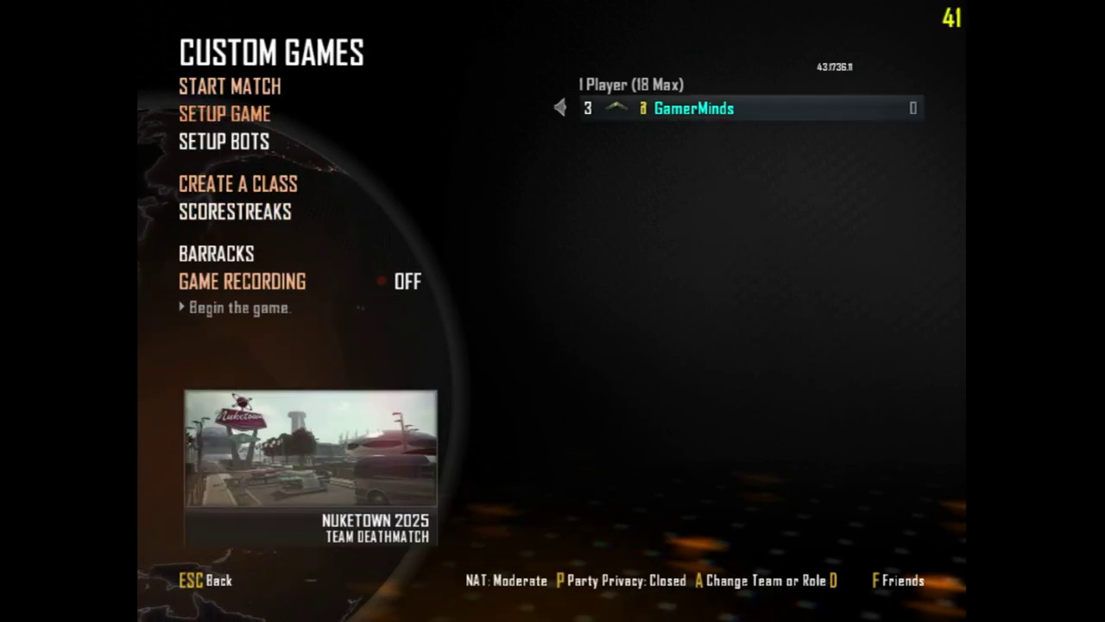
click(247, 89)
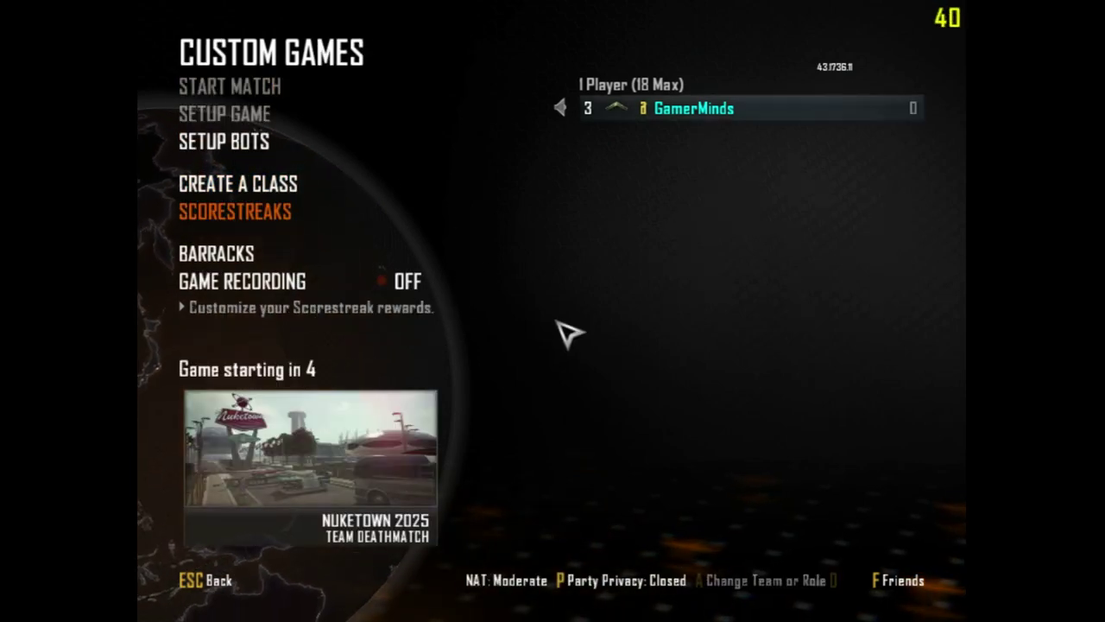